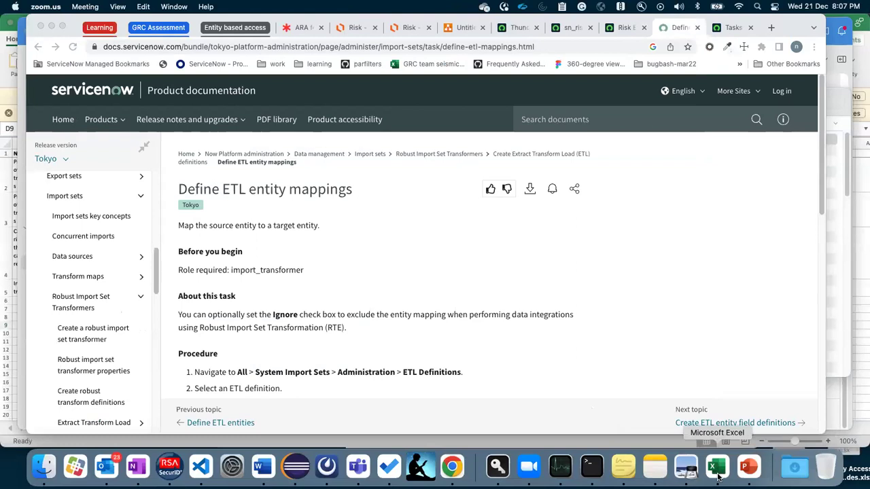
Step: Switch to the Excel workbook and set the Sub type of the first data row to "Acutal"
left_click(717, 466)
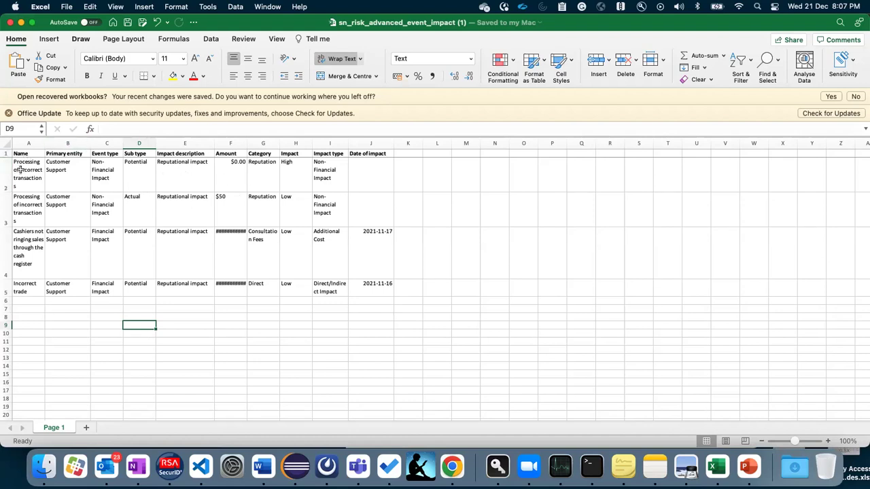
left_click(137, 172)
type("Acu")
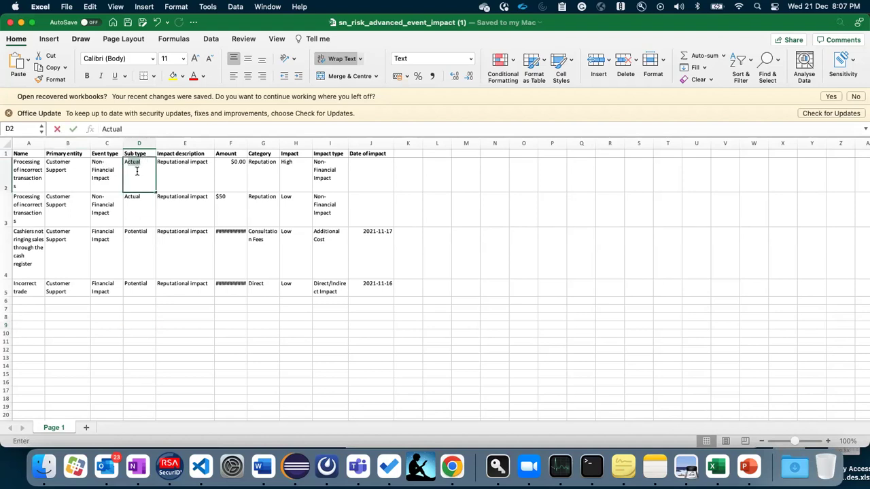
type("tal")
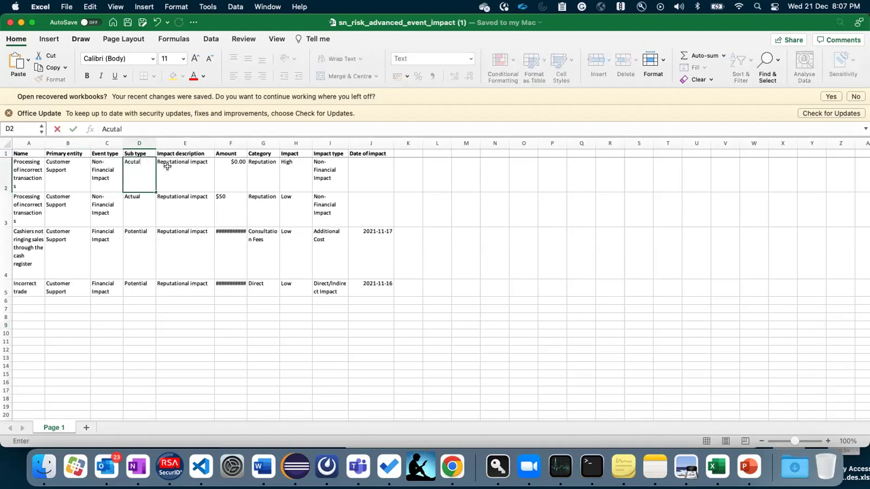
left_click(220, 201)
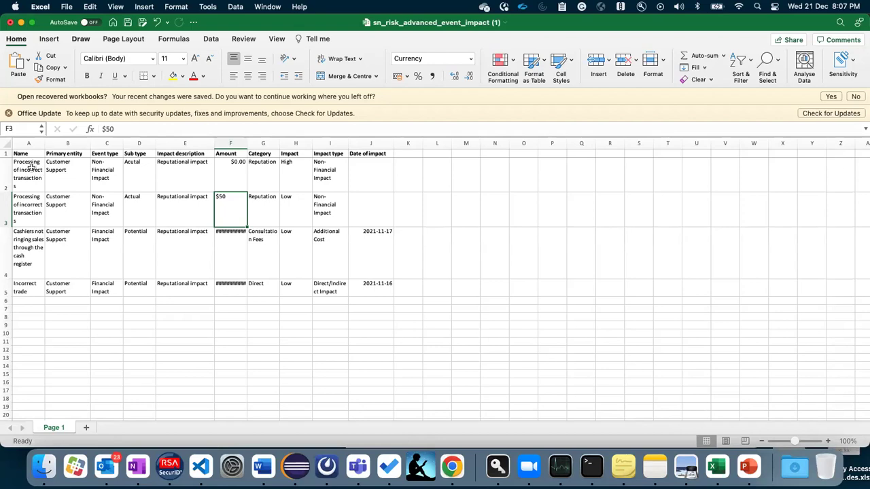
Step: Review the two "Processing of incorrect transactions" rows across their event and impact columns, and save the workbook
left_click_drag(39, 173, 136, 304)
left_click(136, 305)
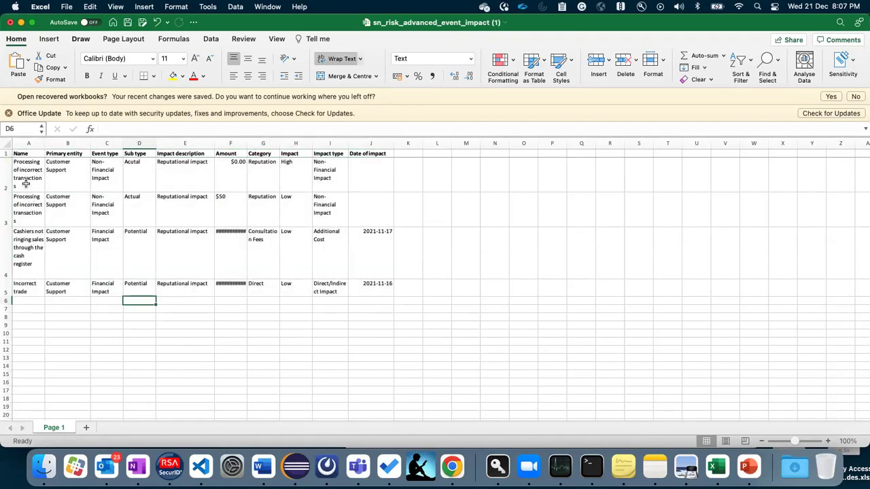
left_click_drag(22, 170, 114, 204)
left_click(79, 173)
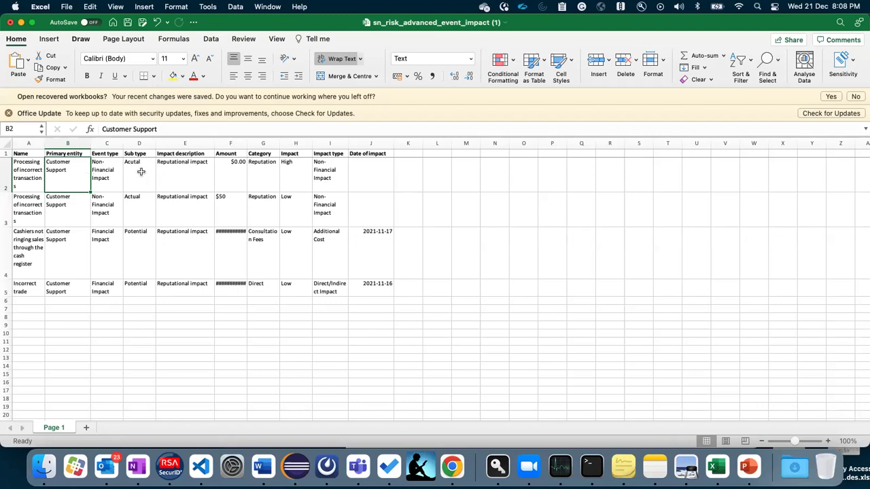
left_click_drag(182, 165, 380, 217)
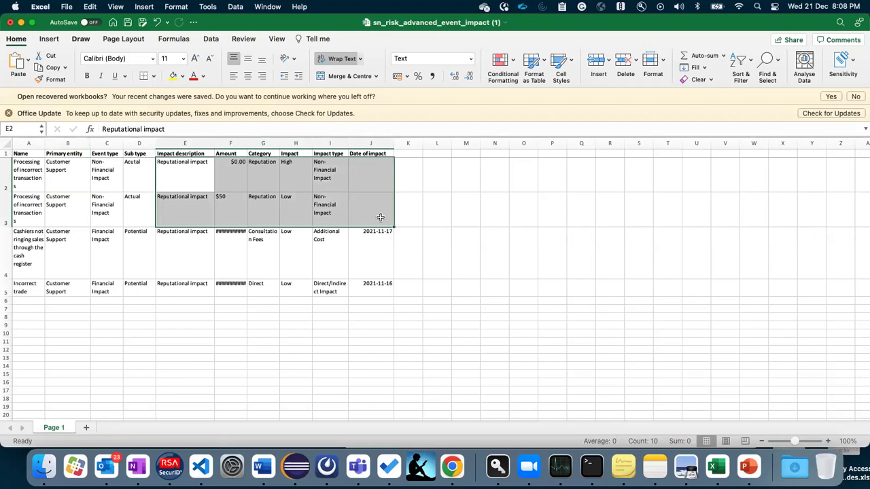
key("super+s")
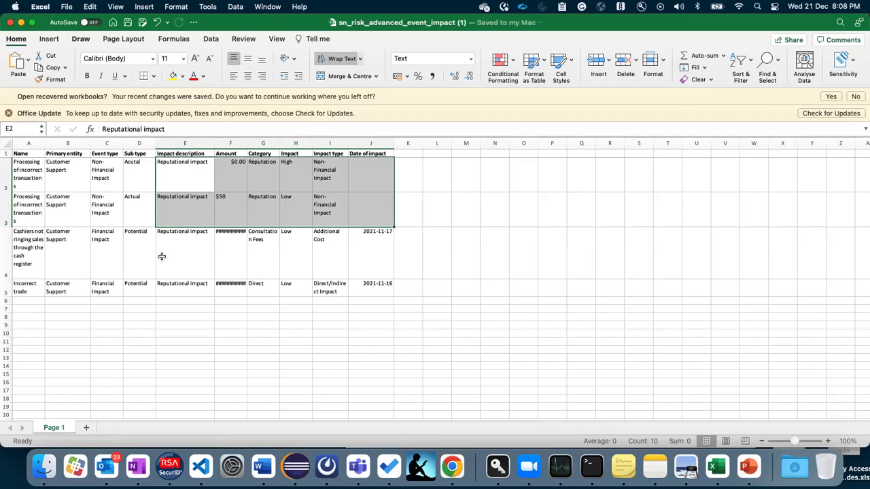
Step: Switch to Chrome and examine the import table, type and format settings of the sn_risk_advanced_event_impact (1).xlsx data source
left_click(457, 472)
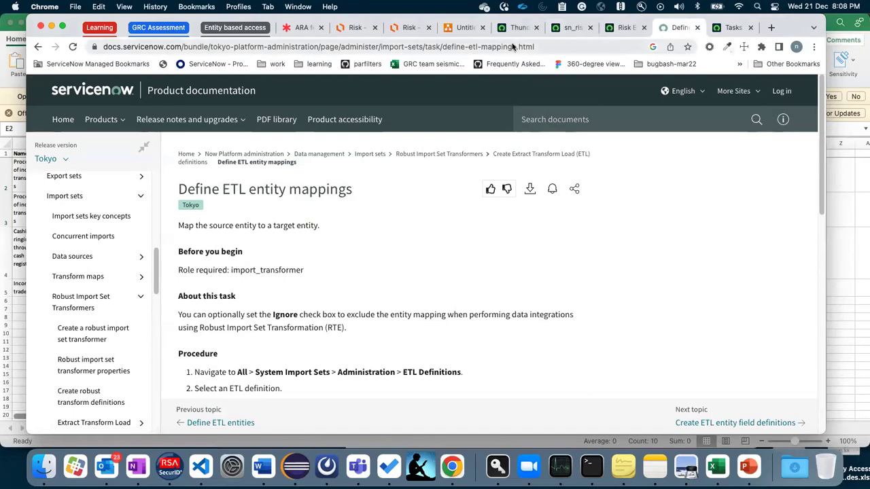
left_click(571, 27)
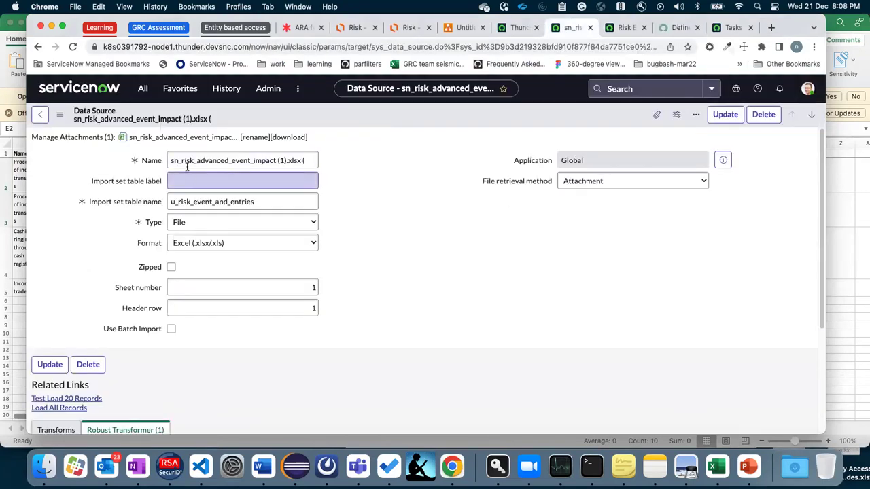
left_click(62, 27)
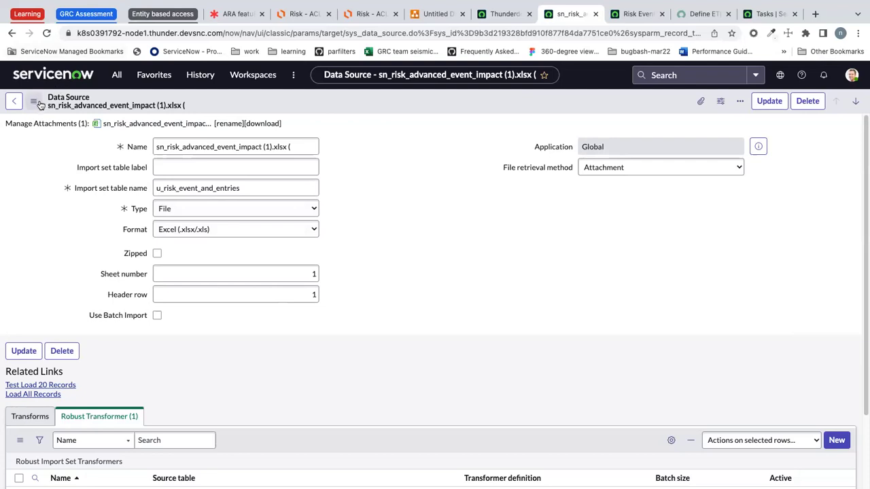
scroll(47, 288, "down", 2)
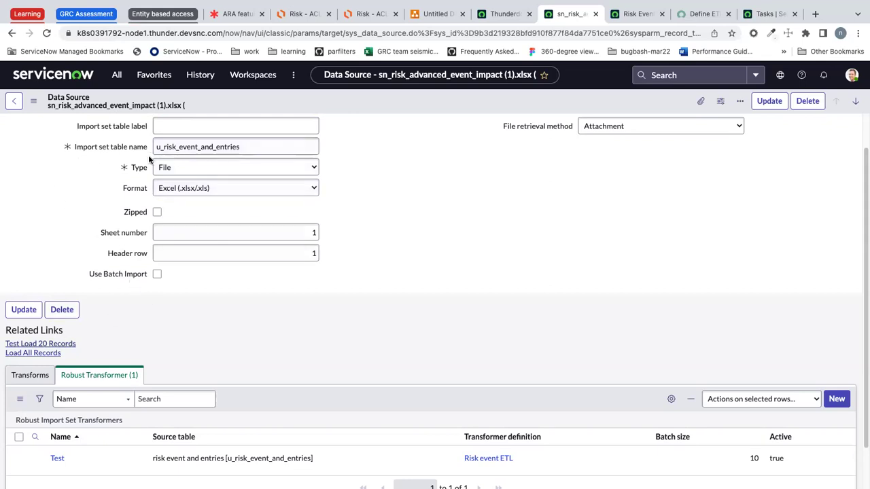
key("Tab")
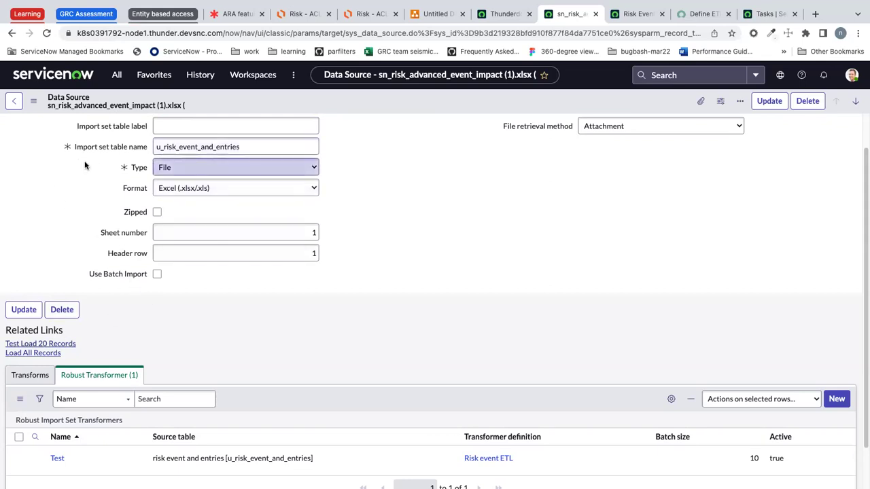
left_click(85, 165)
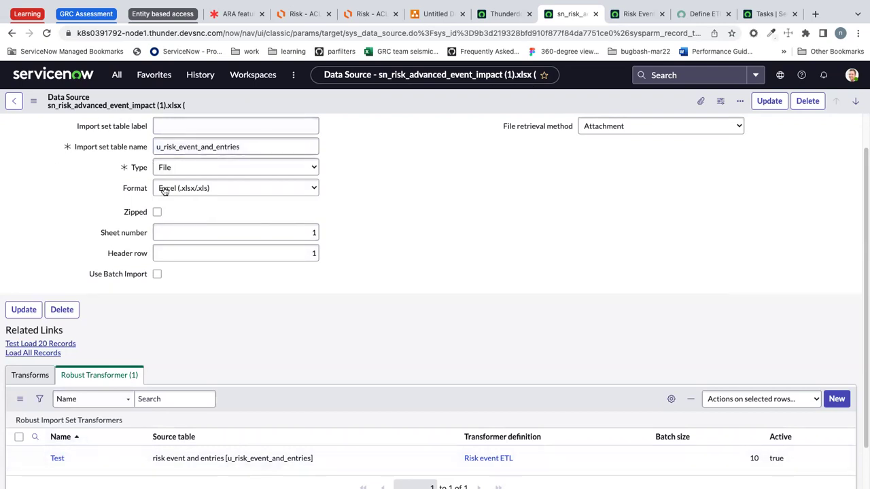
Step: Refresh the unfiltered Risk Events list to check for records before the import
left_click(648, 17)
left_click(14, 93)
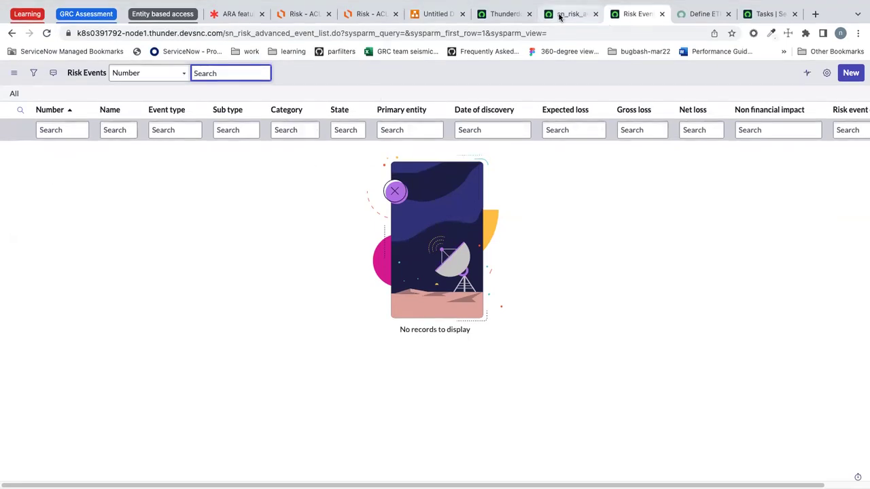
Step: Load all records from the sn_risk_advanced_event_impact (1).xlsx data source and run the robust transform on the loaded import set
left_click(562, 14)
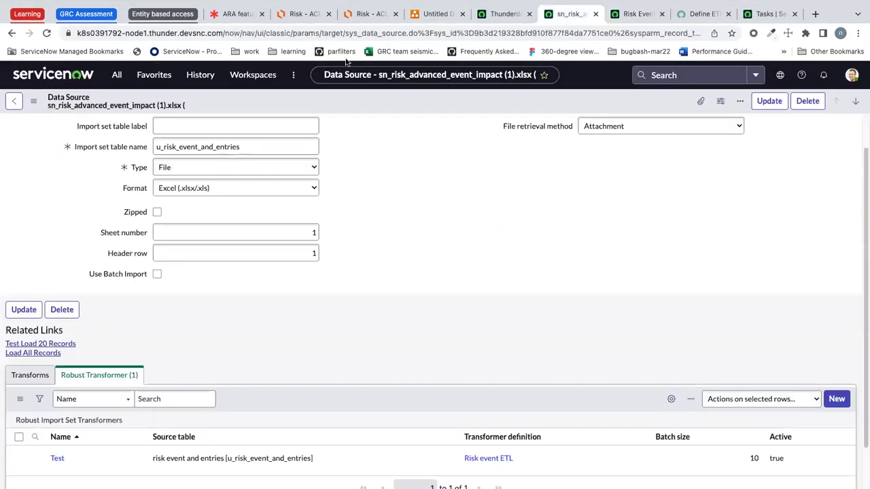
left_click(28, 353)
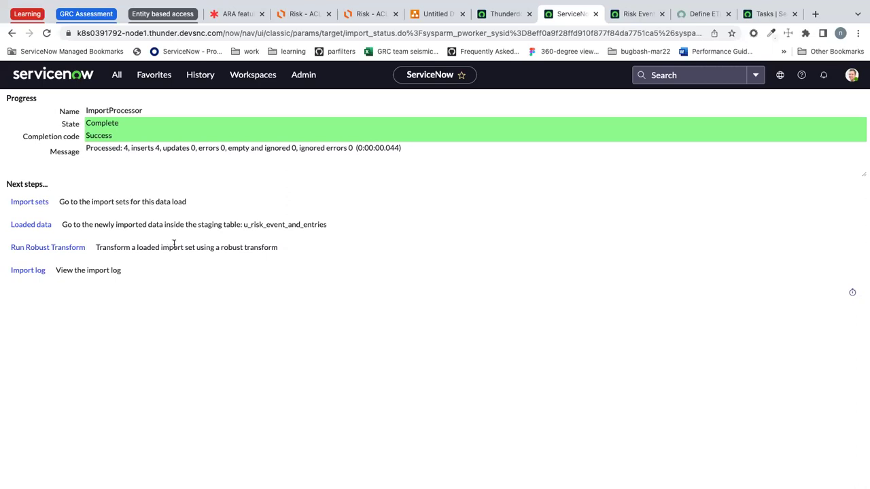
left_click(40, 248)
left_click(75, 118)
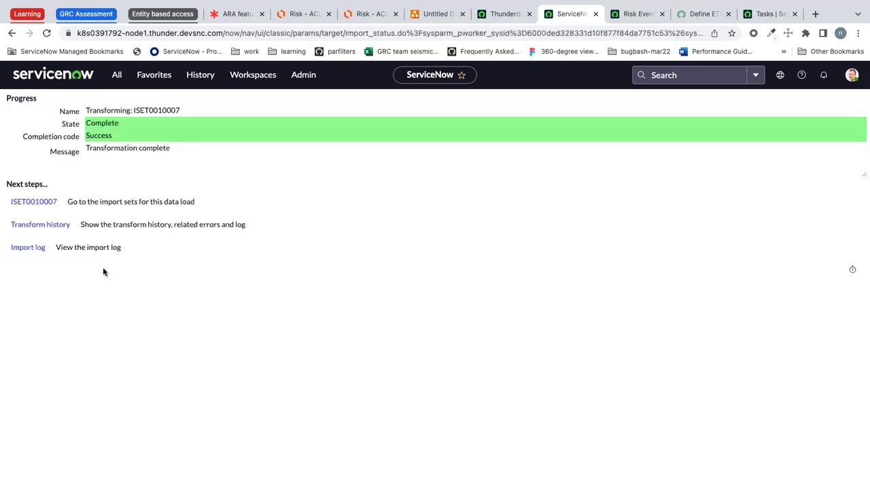
Step: Refresh the Risk Events list and open the "Processing of incorrect transactions" event to examine its risk event entries
left_click(626, 15)
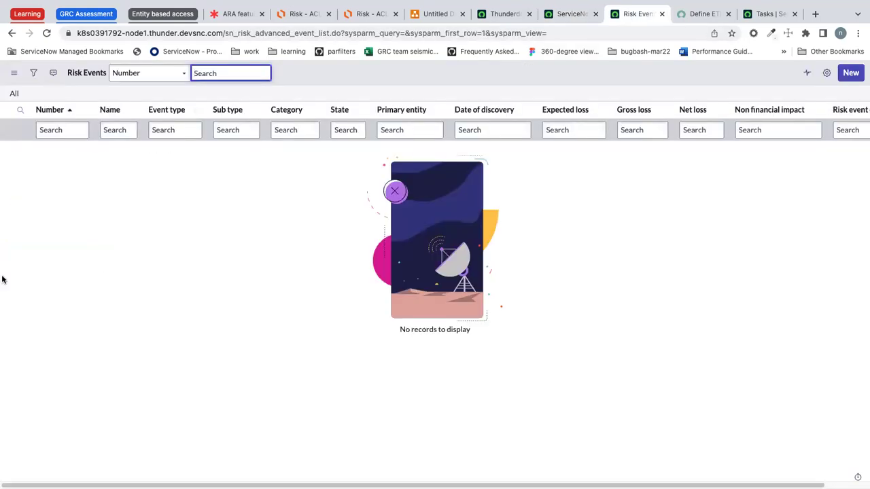
left_click(14, 95)
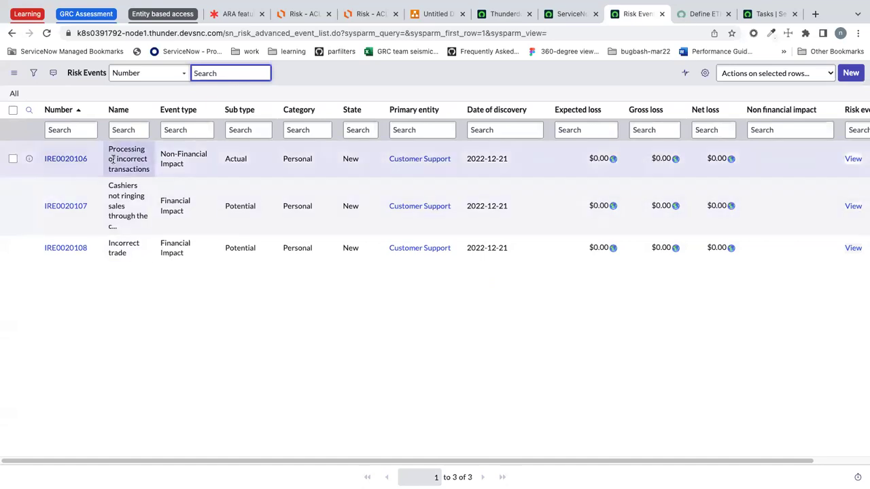
left_click(70, 162)
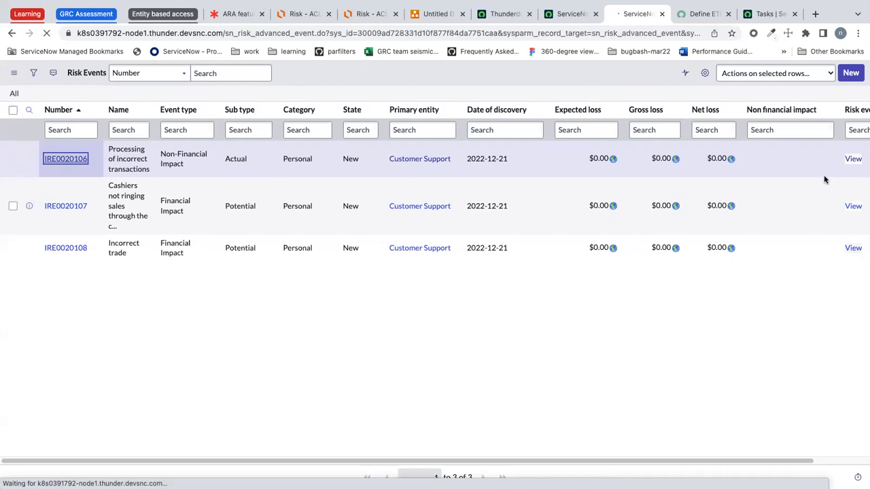
scroll(34, 449, "down", 3)
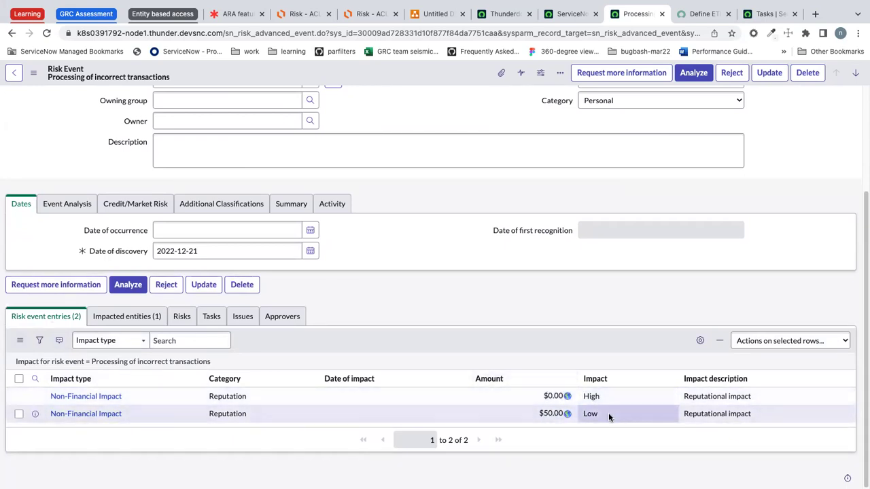
Step: Compare the Impact and Amount values in the first two spreadsheet rows with the imported risk event and its entries
key("ctrl+Left")
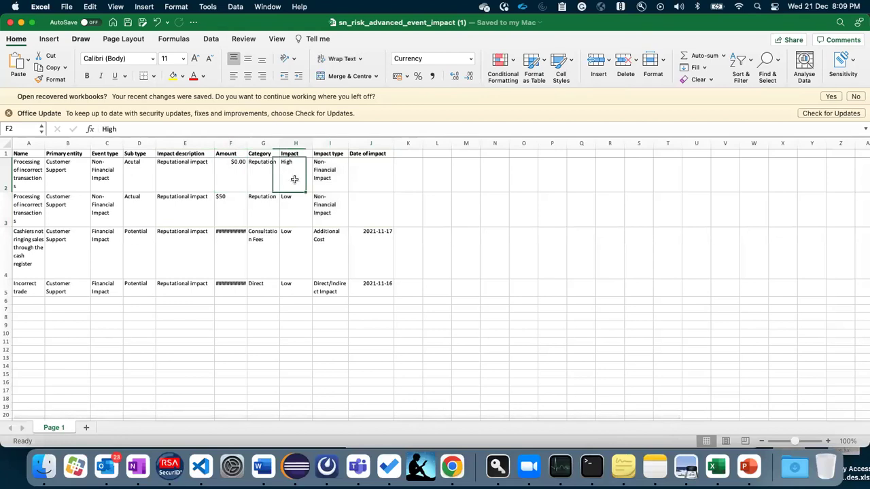
left_click_drag(290, 175, 231, 174)
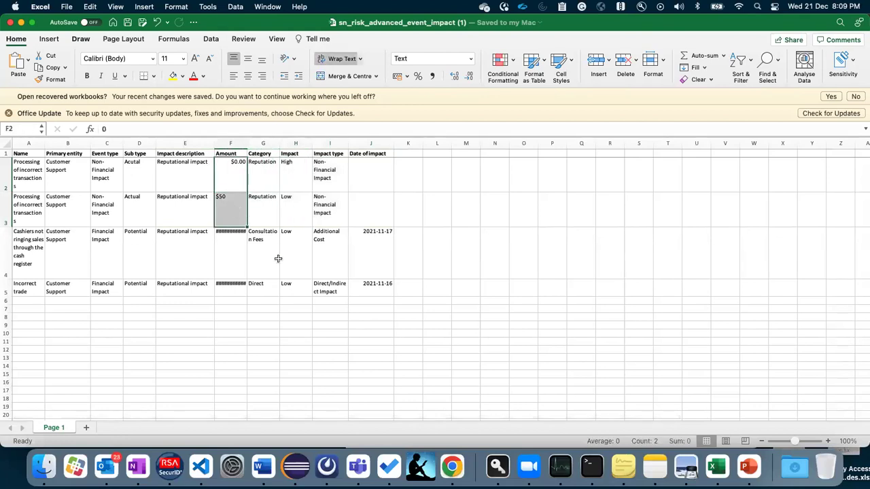
left_click(329, 264)
key("ctrl+Right")
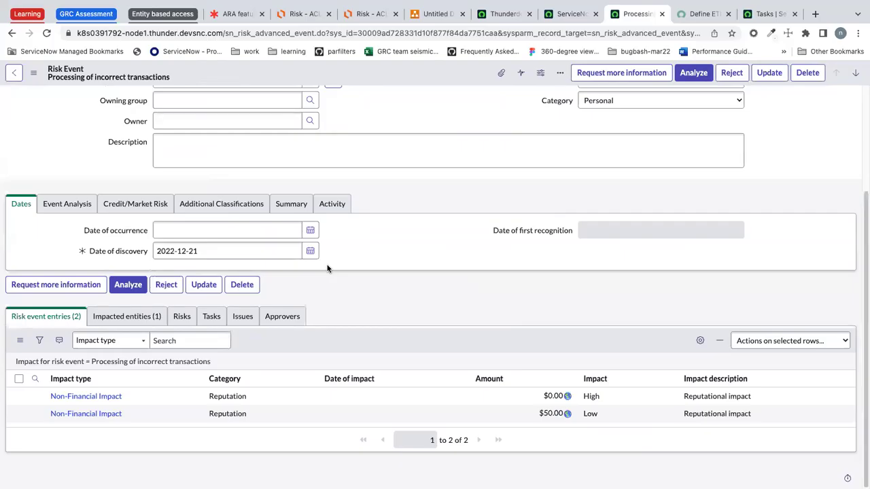
scroll(26, 261, "up", 5)
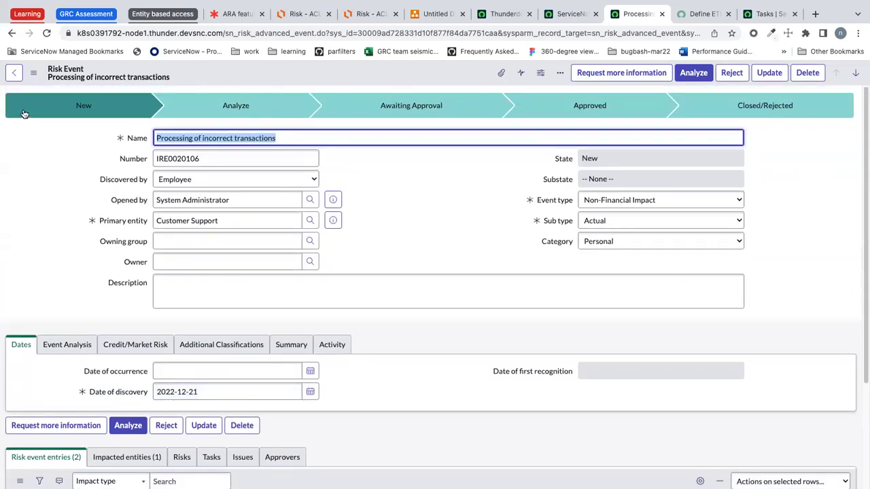
scroll(58, 361, "down", 4)
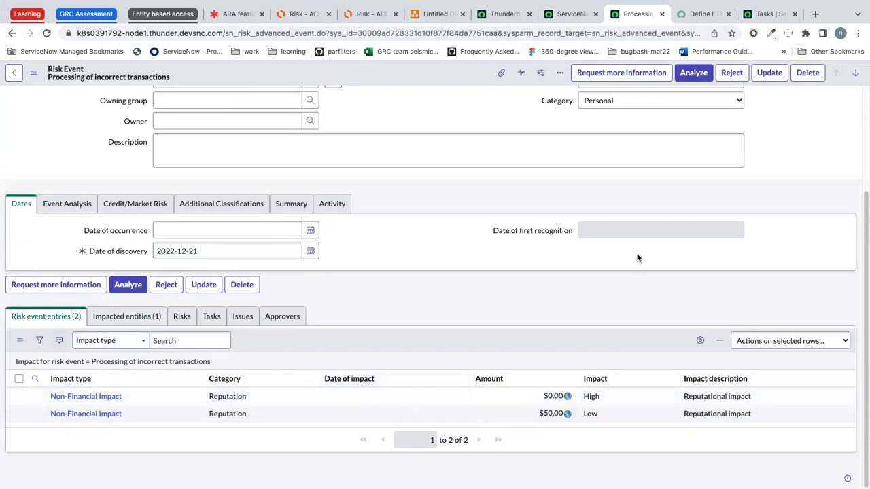
Step: Reopen the sn_risk_advanced_event_impact (1).xlsx data source from the history and open its robust import set transformer "Test"
left_click(575, 13)
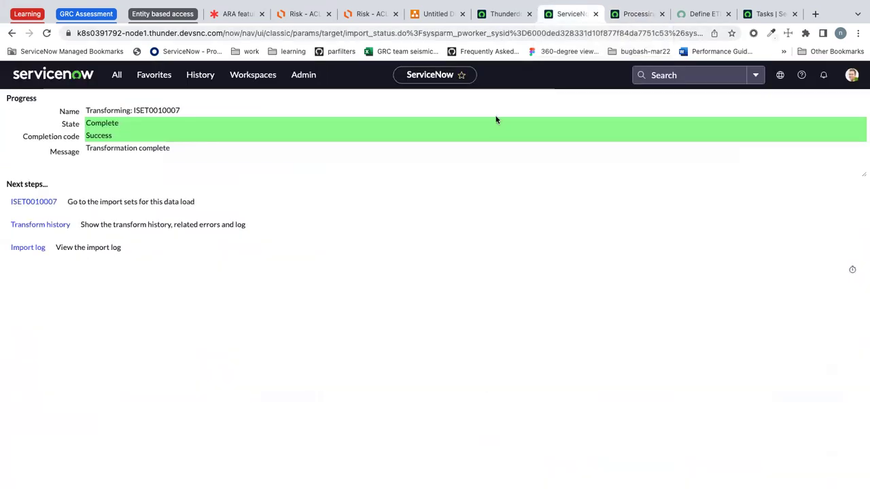
left_click(201, 77)
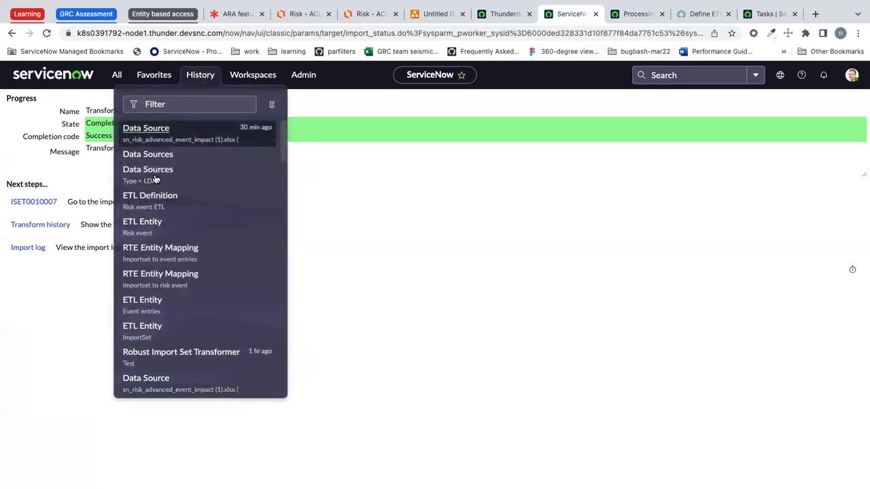
left_click(155, 131)
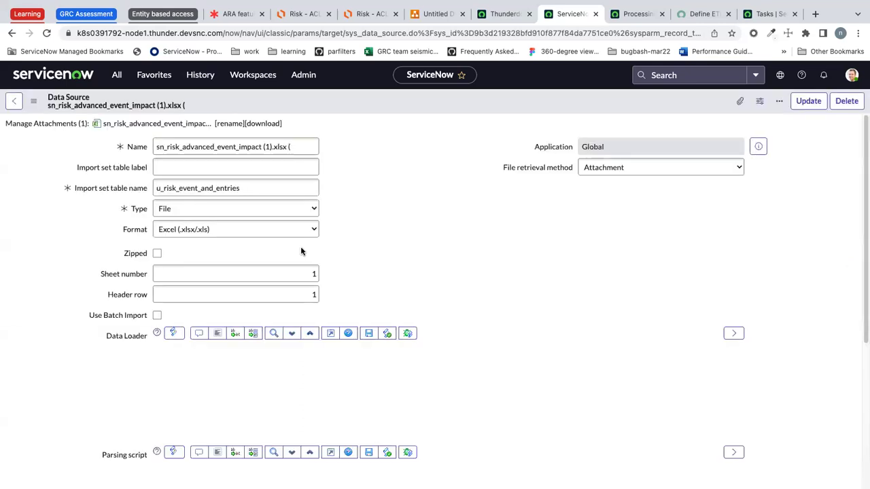
scroll(224, 271, "down", 3)
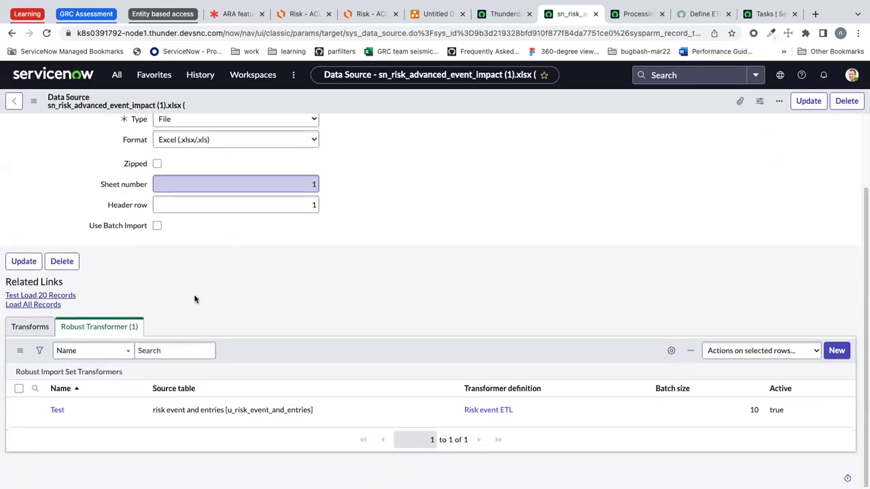
left_click(58, 411)
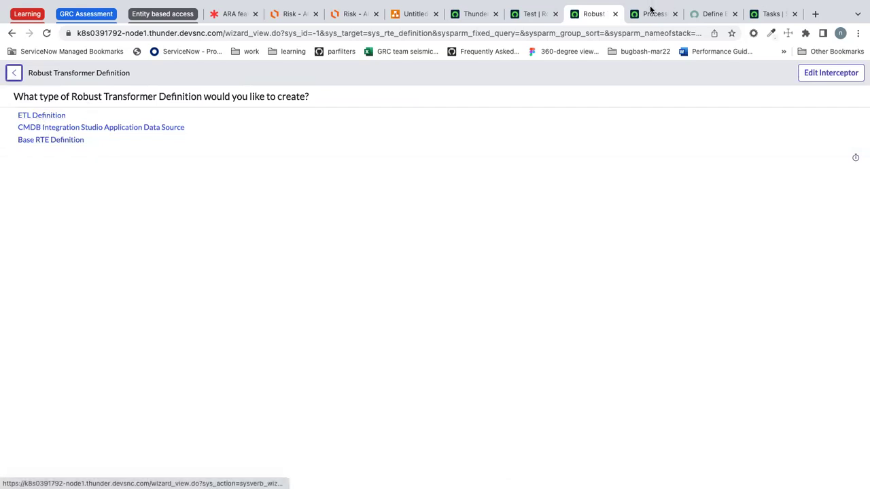
Step: Open the Risk event ETL definition record from the Test transformer and view its related entities and mappings
left_click(615, 42)
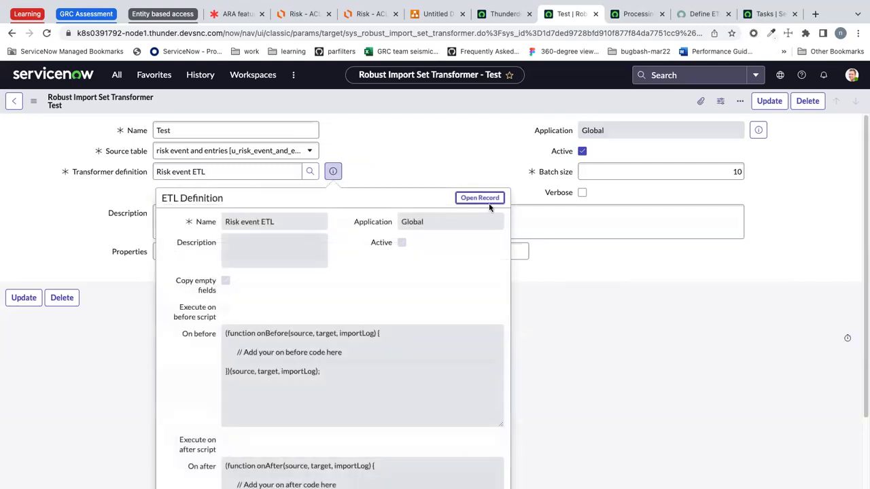
left_click(489, 197)
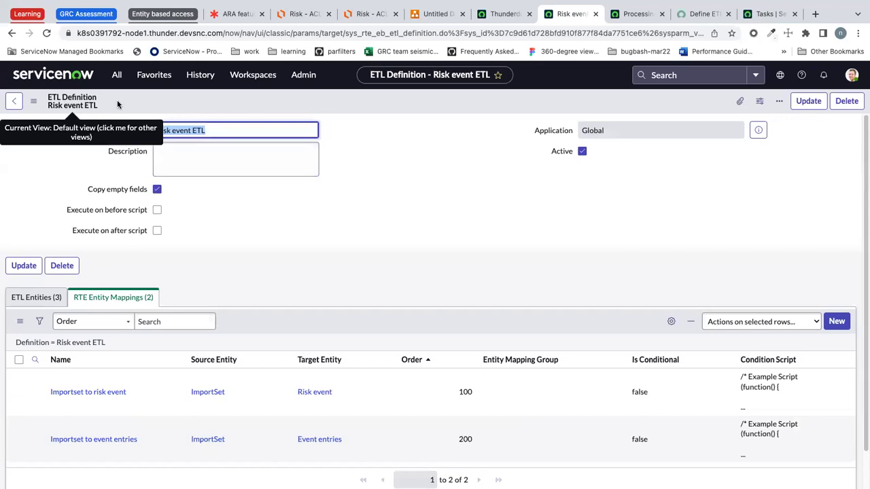
scroll(186, 303, "down", 2)
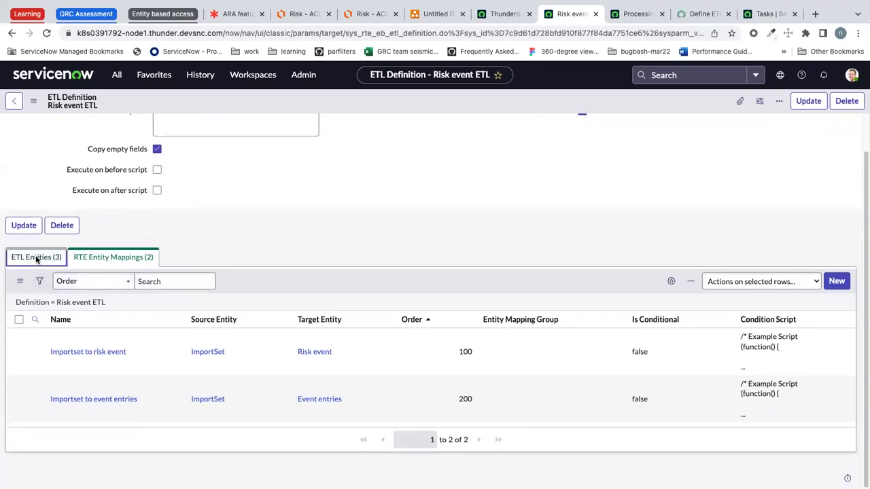
Step: List the ETL entities of the Risk event ETL definition and open the ImportSet entity to view its source table
left_click(38, 256)
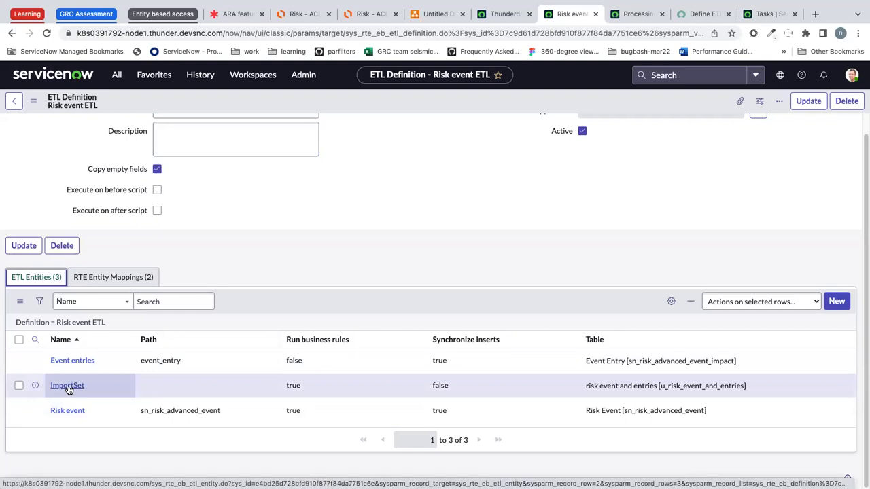
left_click(68, 389)
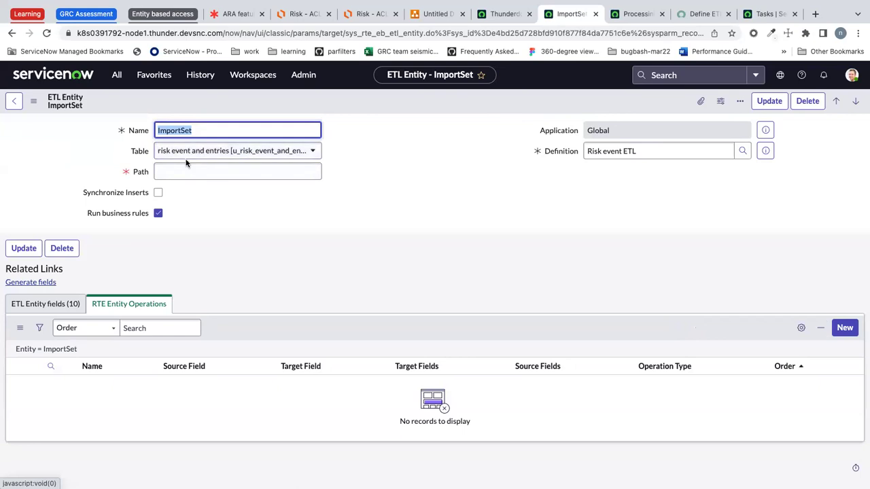
Step: Search the application navigator for "import" and "load da" to locate the Load Data module
left_click(117, 76)
left_click_drag(103, 104, 62, 104)
type("import")
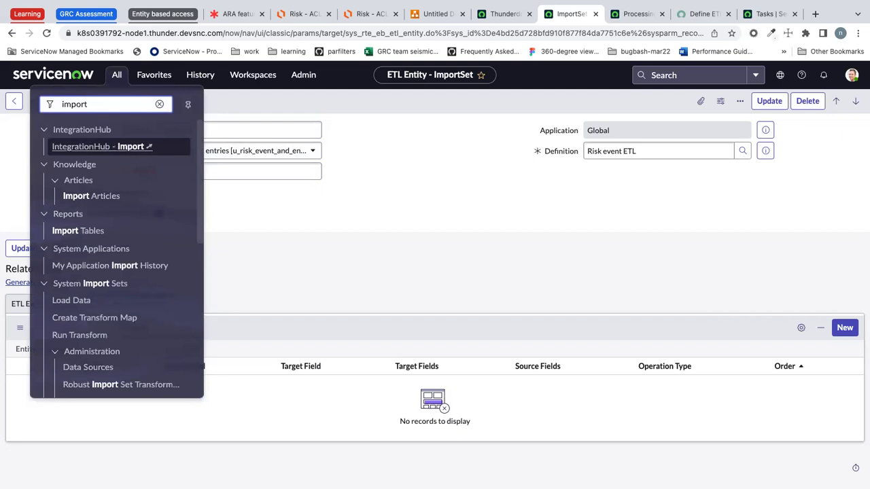
key("super+a")
type("load da")
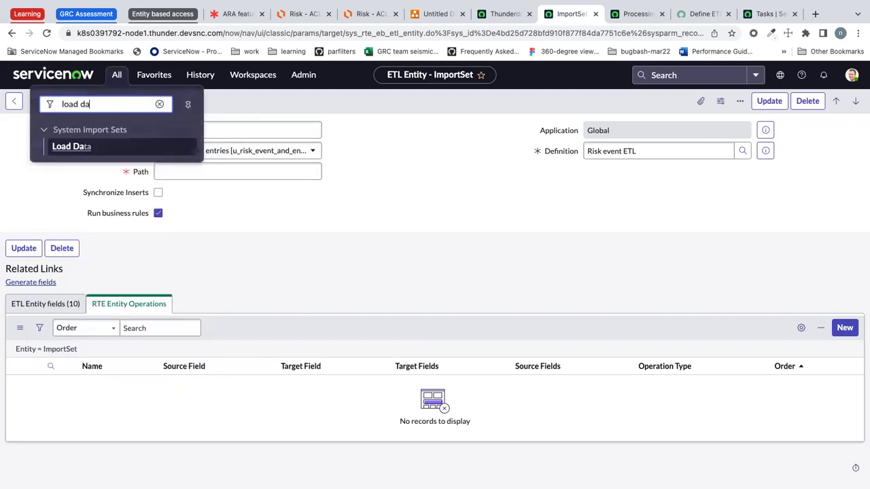
left_click(75, 148)
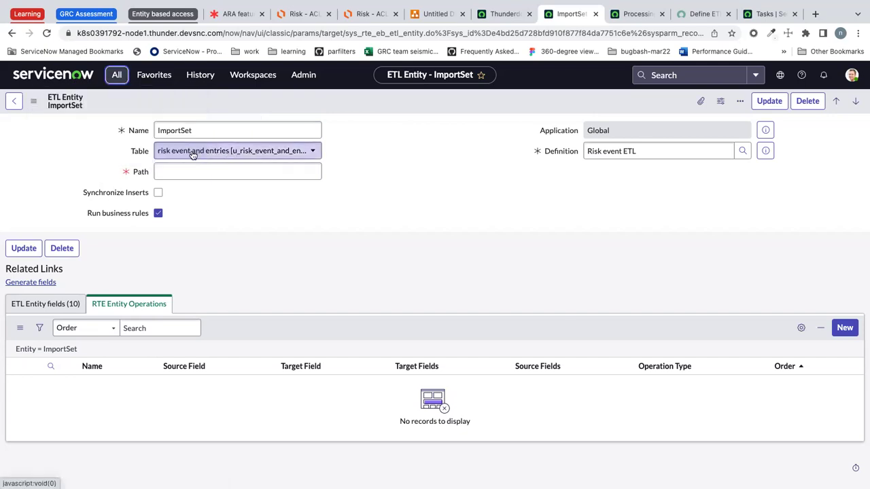
Step: Check the ImportSet entity's Path, return to the ETL definition and open the Risk event entity to view its ETL entity fields
left_click(139, 172)
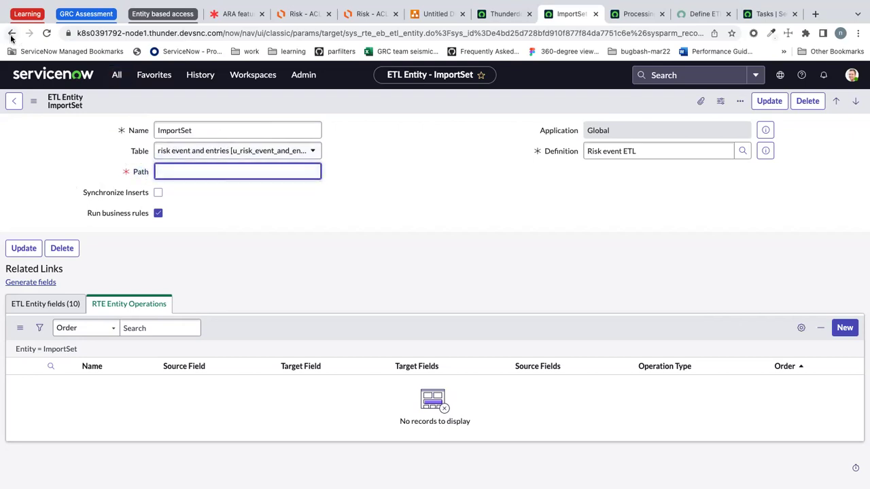
left_click(13, 33)
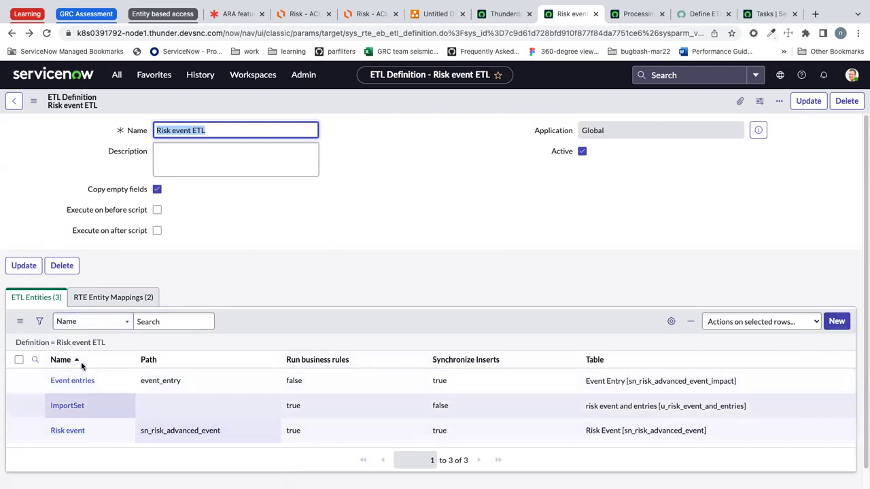
left_click(62, 432)
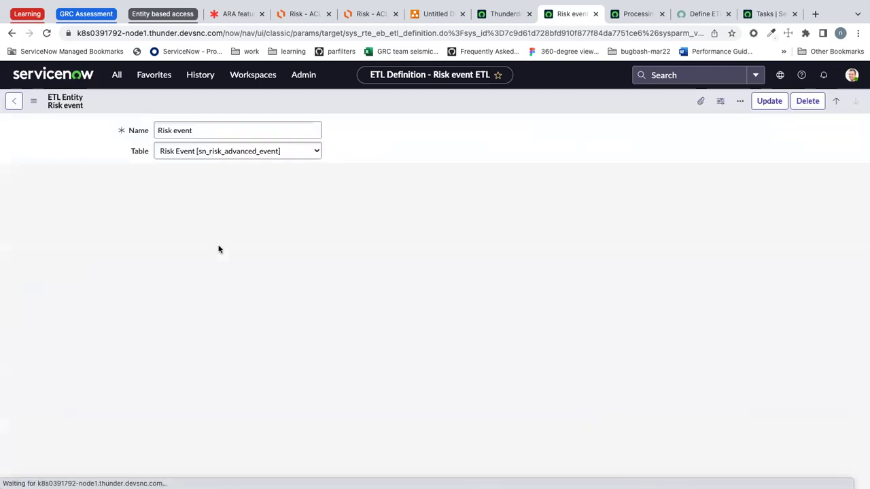
left_click(56, 305)
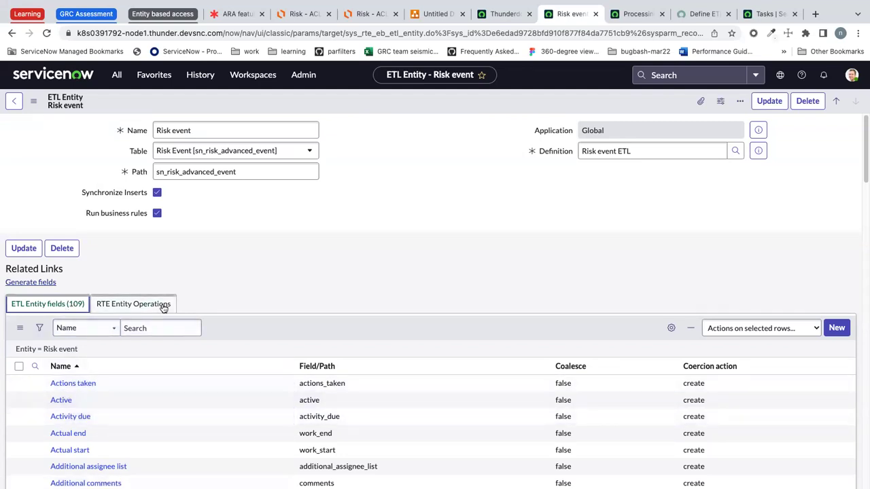
Step: Switch to the Excel workbook and check the Date of impact values in cells J2 and J4
key("super+Tab")
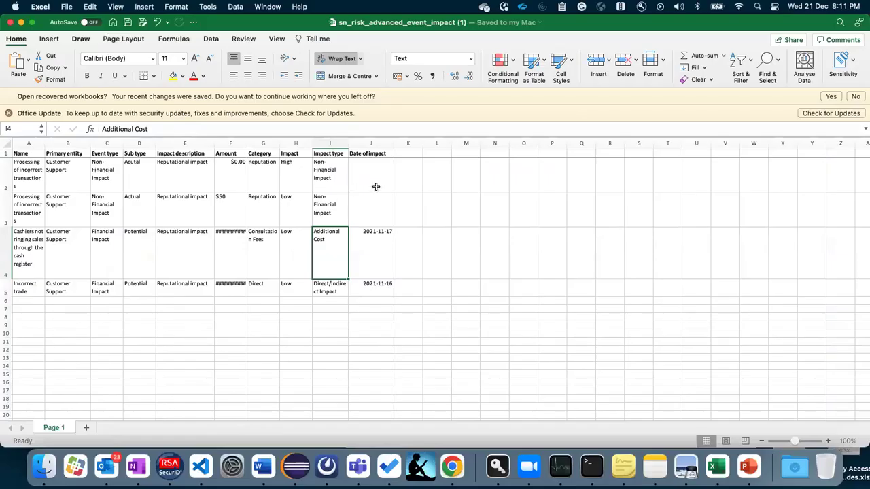
left_click(376, 186)
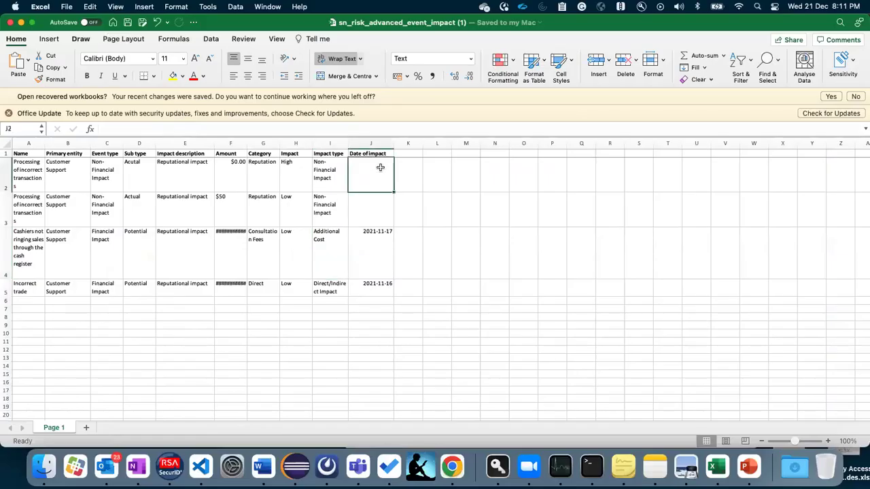
left_click(379, 261)
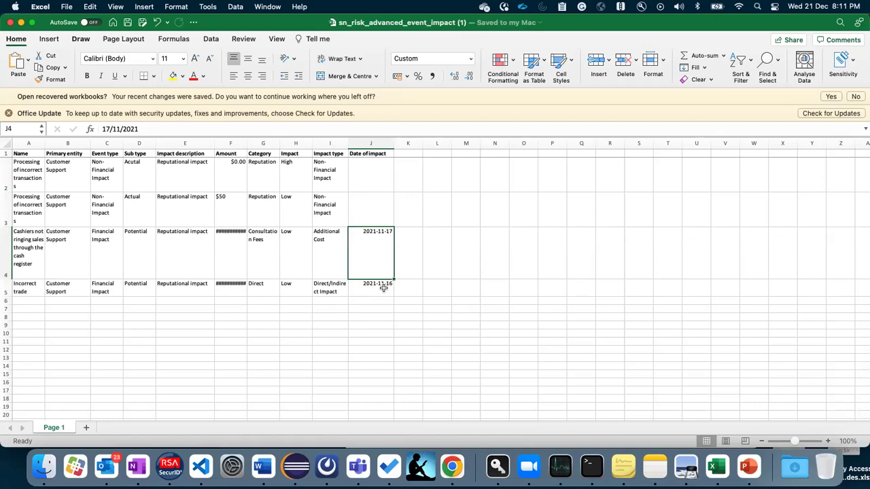
key("super+Tab")
Step: Examine the operation types available for a new RTE entity operation on the Risk event entity and return to the ETL definition
left_click(136, 303)
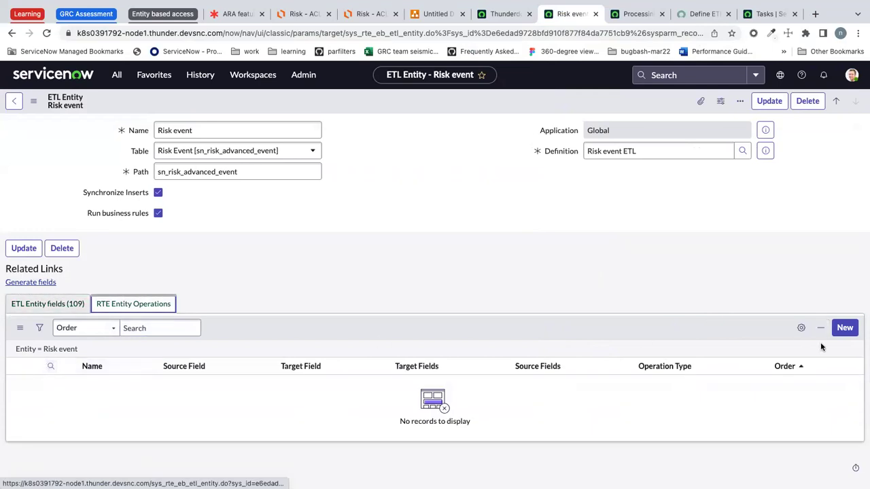
left_click(845, 328)
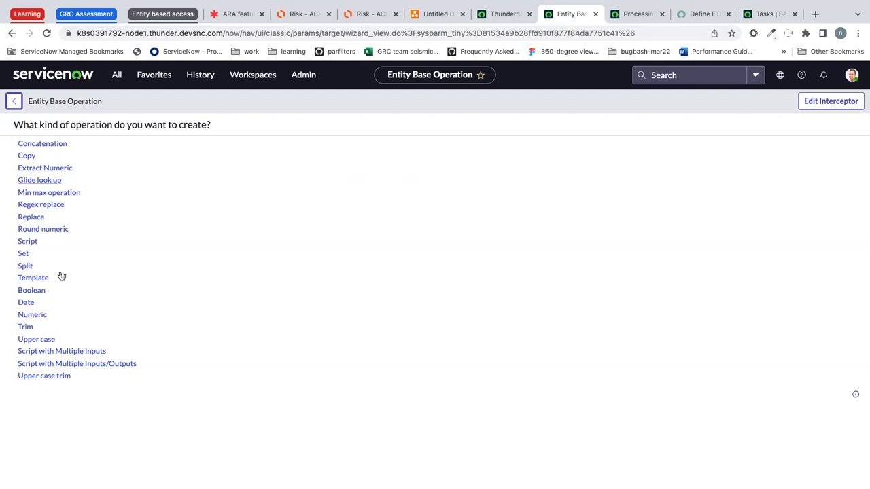
left_click(14, 101)
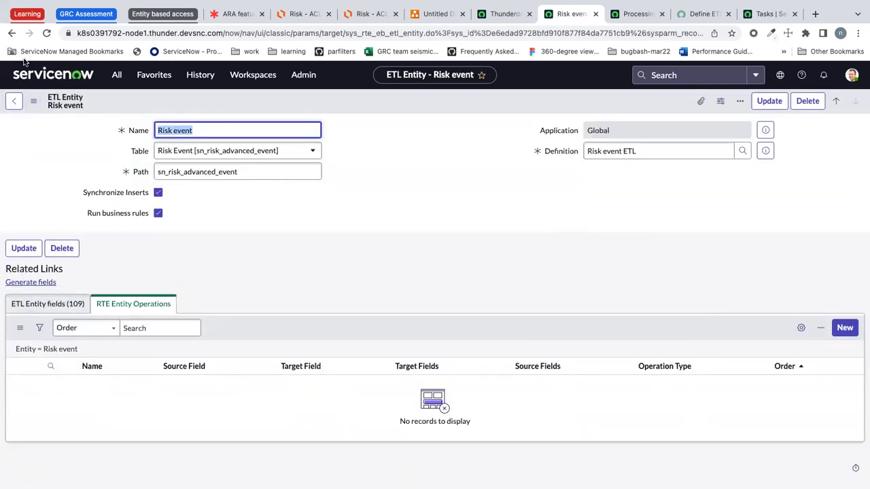
left_click(11, 33)
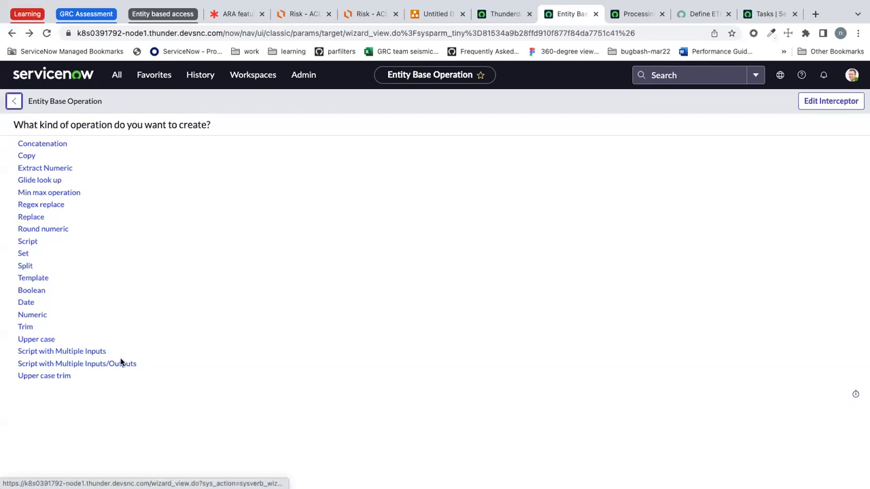
left_click(12, 33)
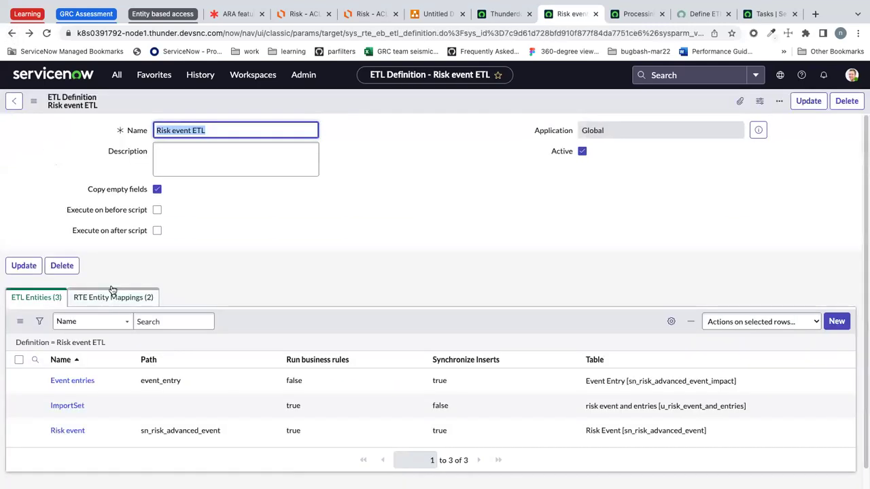
Step: Open the Event entries ETL entity and review its ETL entity fields and their paths
left_click(76, 383)
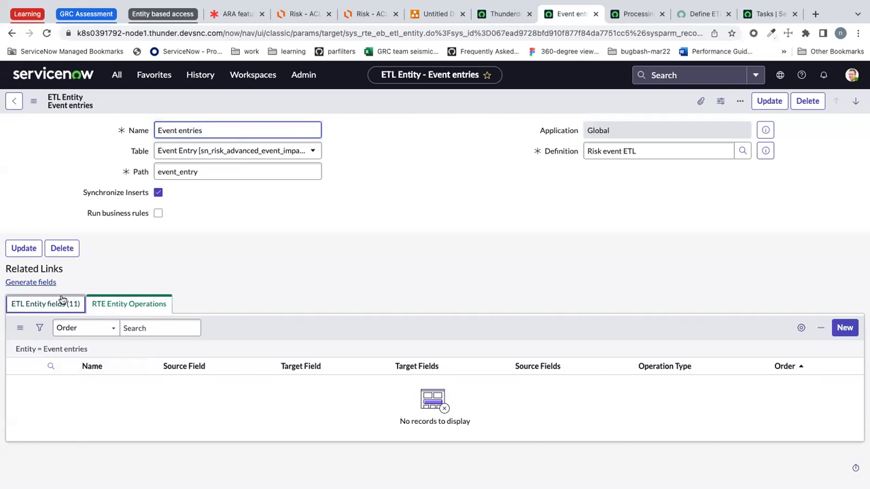
left_click(62, 300)
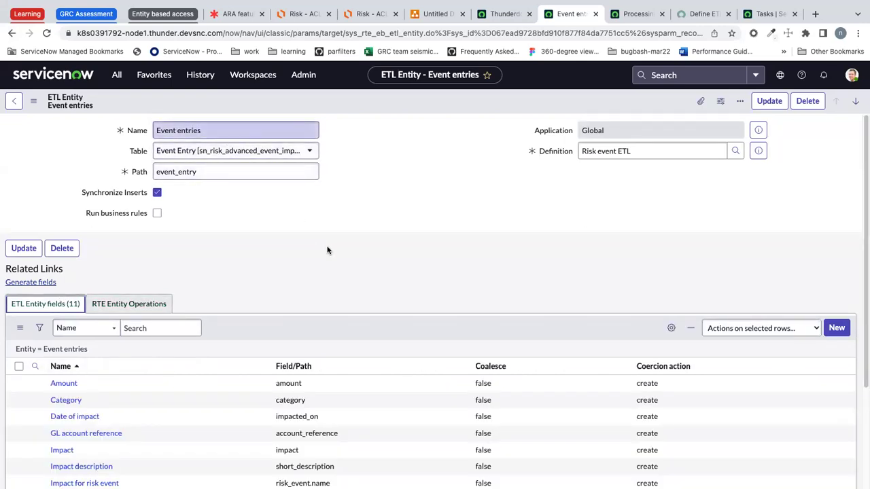
scroll(165, 340, "down", 3)
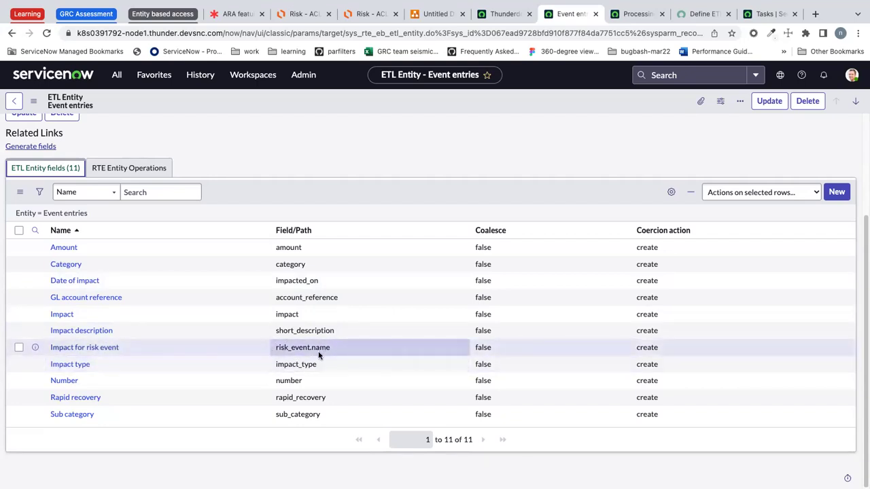
Step: Compare the risk_event.name path of the Impact for risk event field with the Name and impact values in the Excel sheet
key("ctrl+Left")
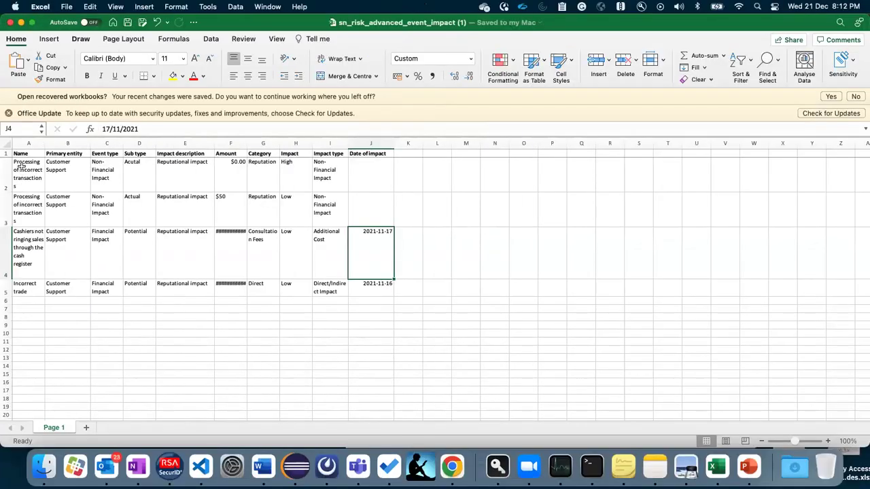
left_click(23, 165)
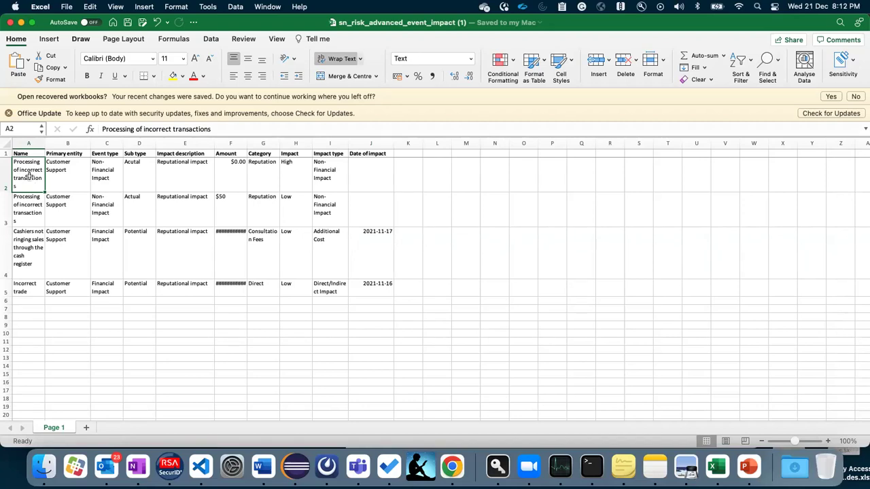
key("ctrl+Right")
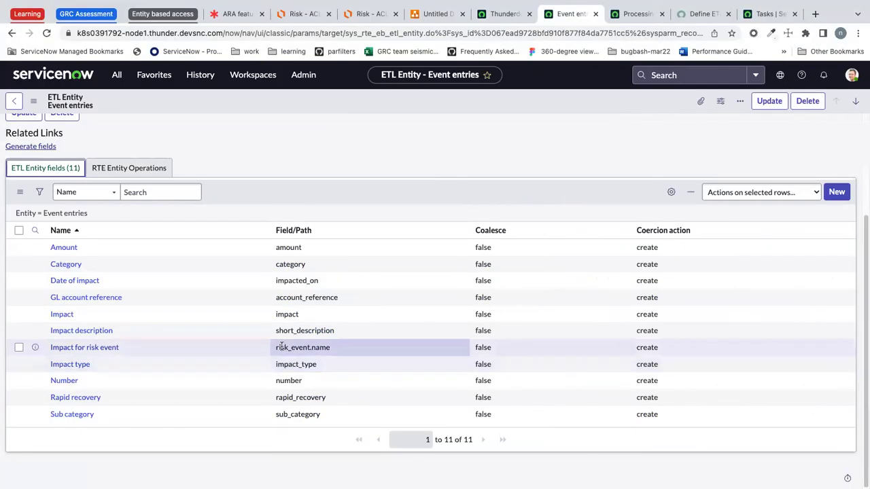
left_click_drag(274, 347, 310, 347)
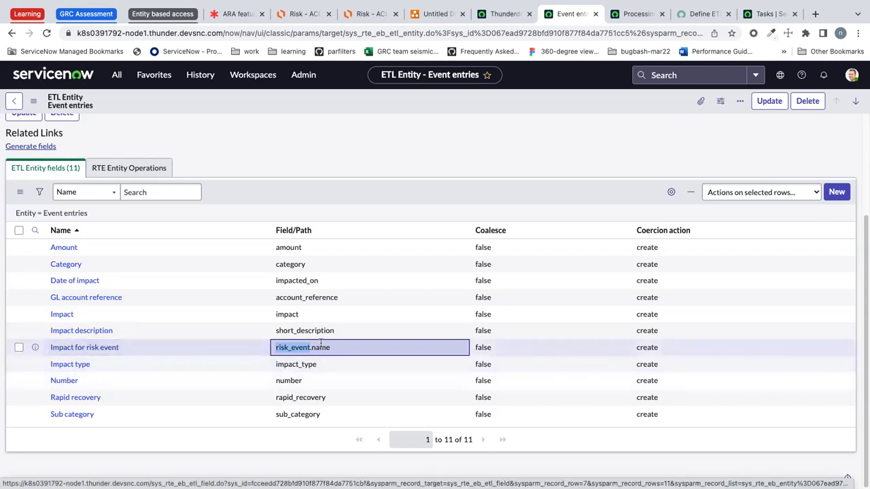
key("ctrl+Left")
left_click_drag(220, 178, 339, 184)
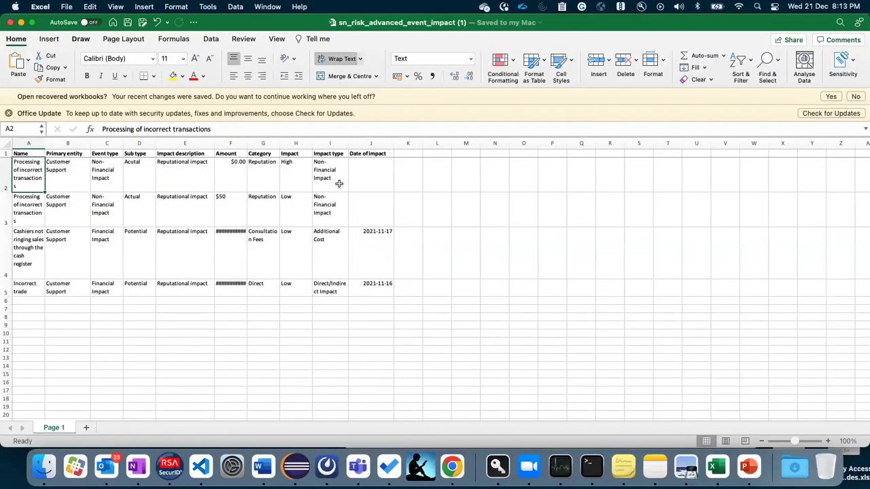
left_click(263, 253)
left_click(21, 179)
key("ctrl+Right")
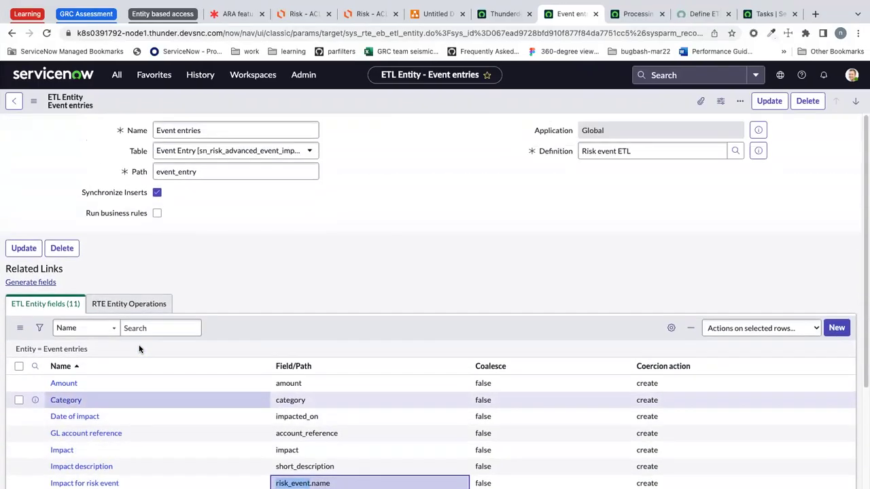
Step: Reopen the Risk event ETL entity and filter out its fields whose Coalesce value is false
left_click(12, 33)
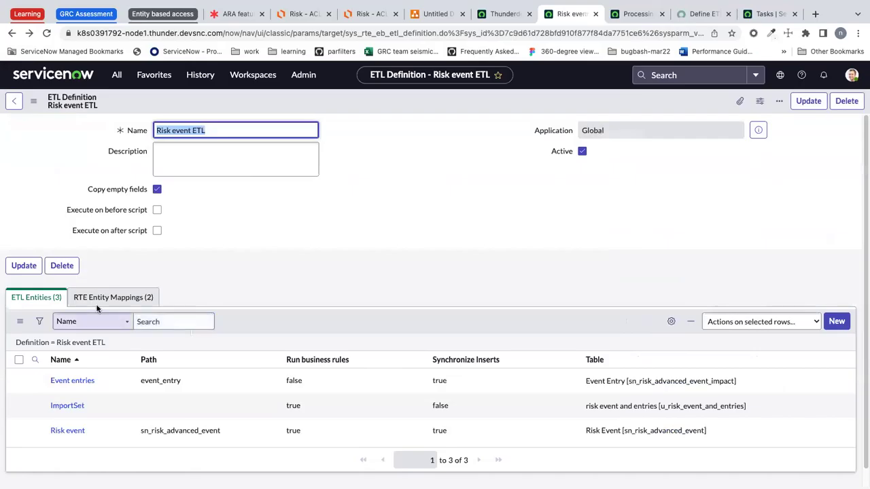
left_click(78, 431)
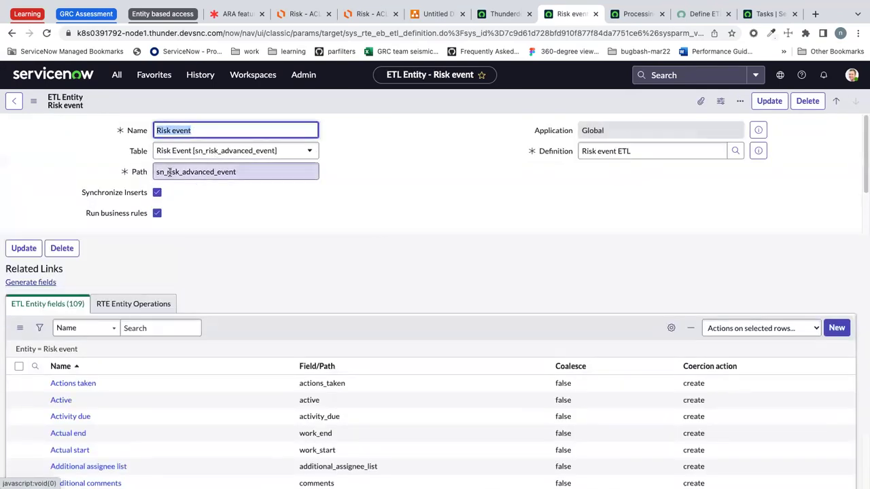
scroll(385, 317, "down", 5)
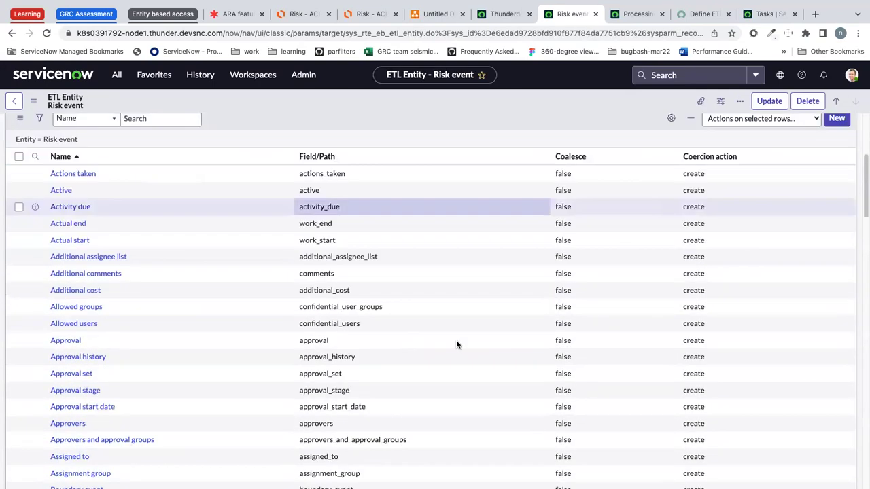
scroll(571, 270, "up", 3)
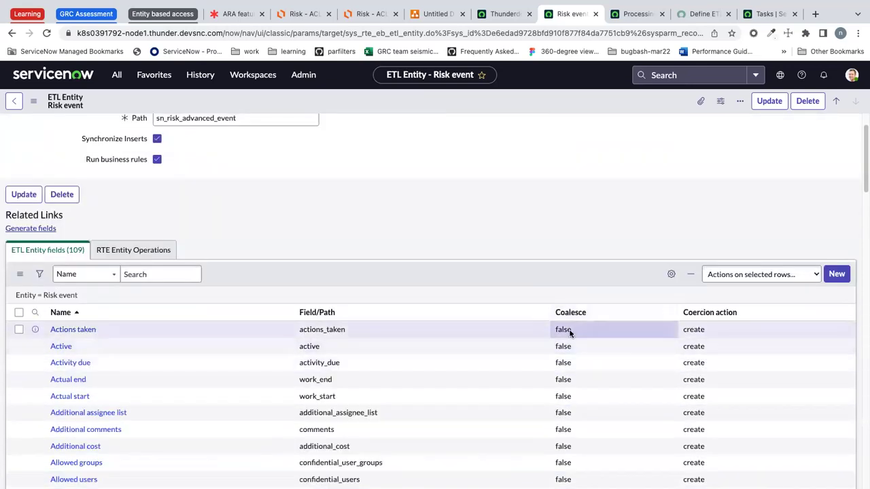
right_click(575, 331)
left_click(605, 354)
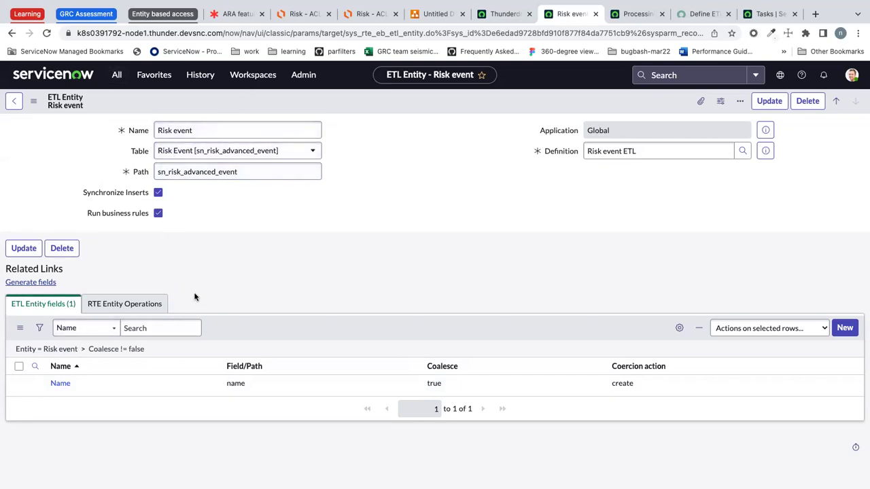
Step: Open the Risk event ETL definition record from the Risk event entity's Definition reference
left_click(766, 151)
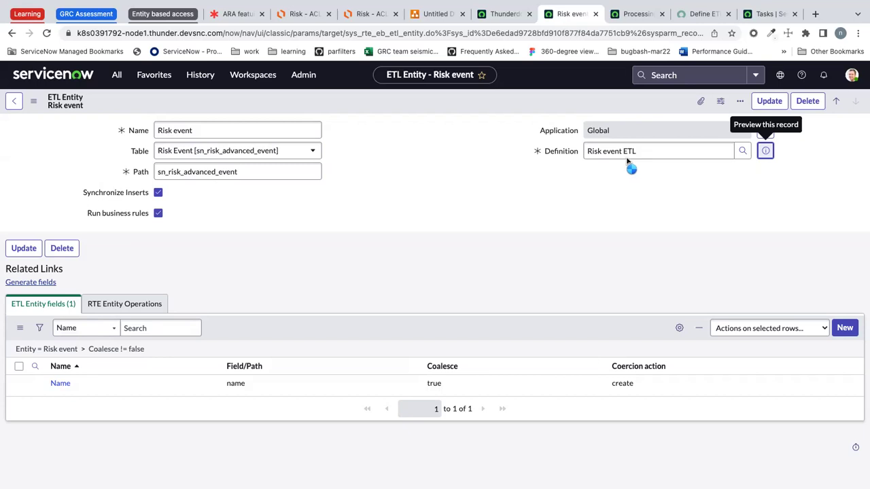
left_click(765, 151)
left_click(842, 176)
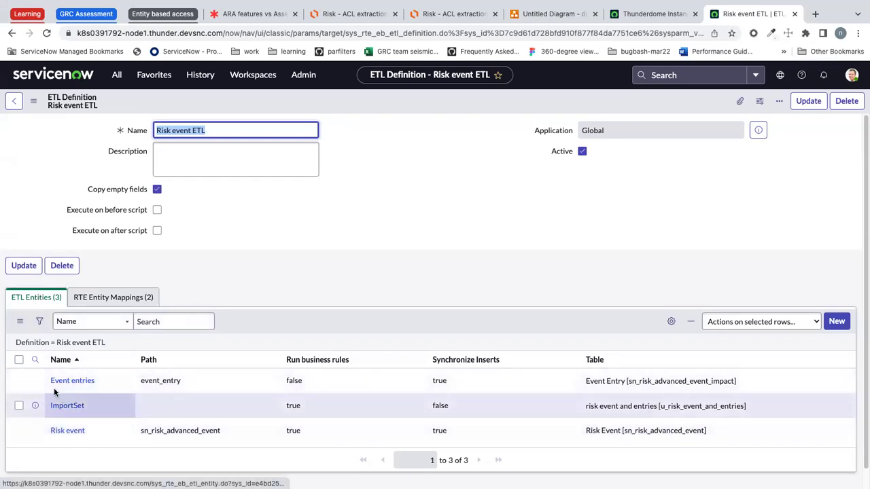
Step: Open the "Importset to risk event" and "Importset to event entries" mappings separately, review their field mappings, and close both
left_click(117, 299)
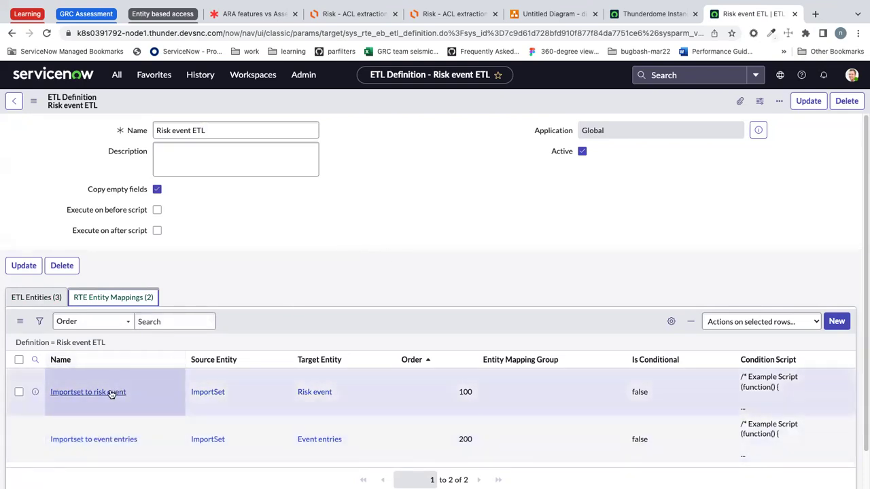
left_click(114, 394, "ctrl")
left_click(127, 440, "ctrl")
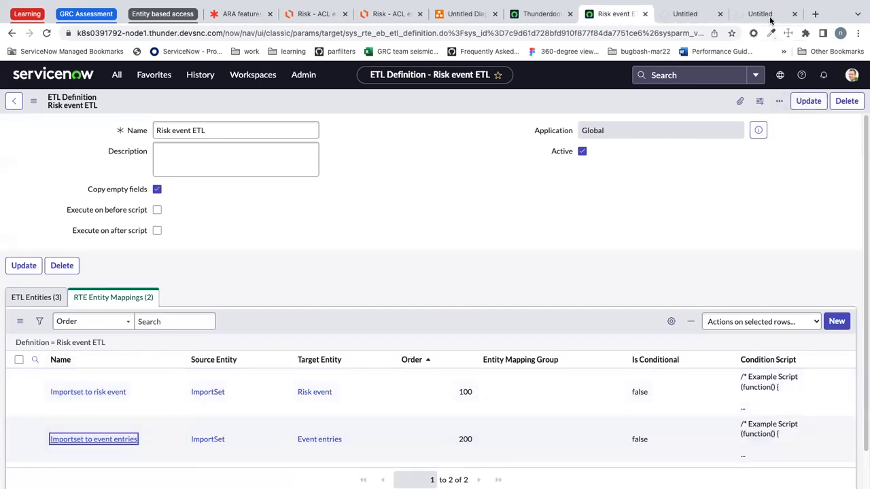
left_click(683, 14)
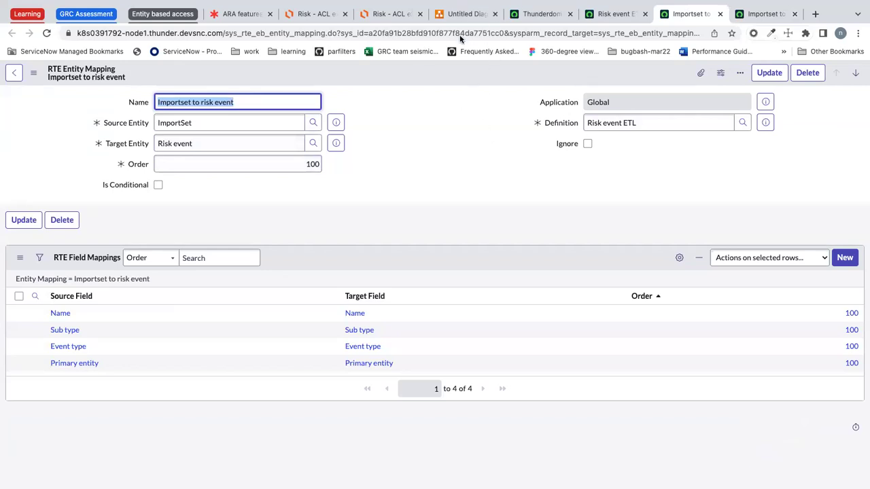
mouse_move(460, 3)
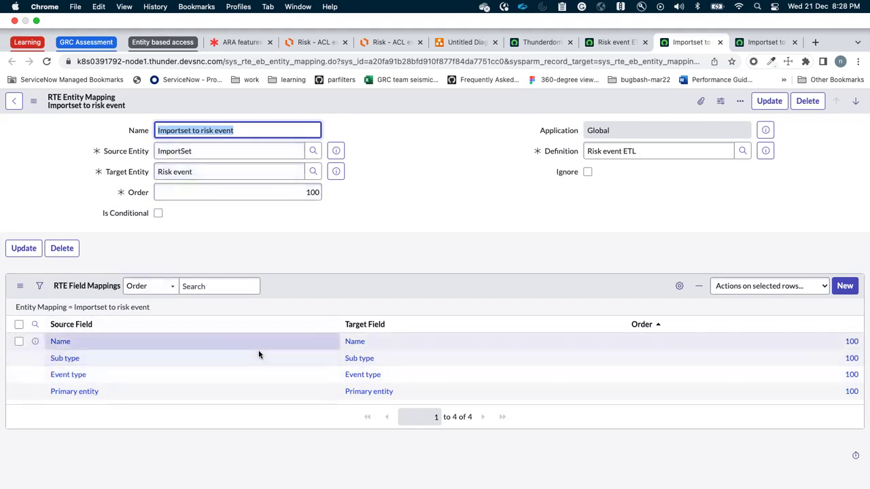
left_click(719, 42)
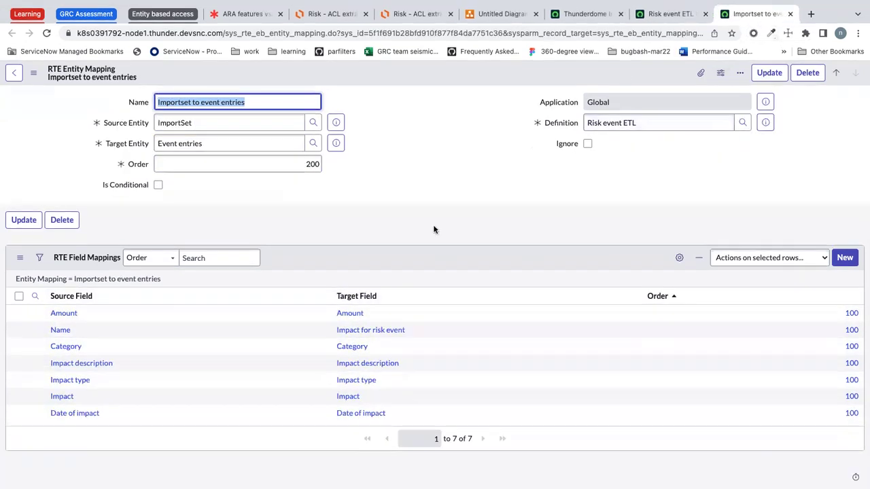
left_click(795, 15)
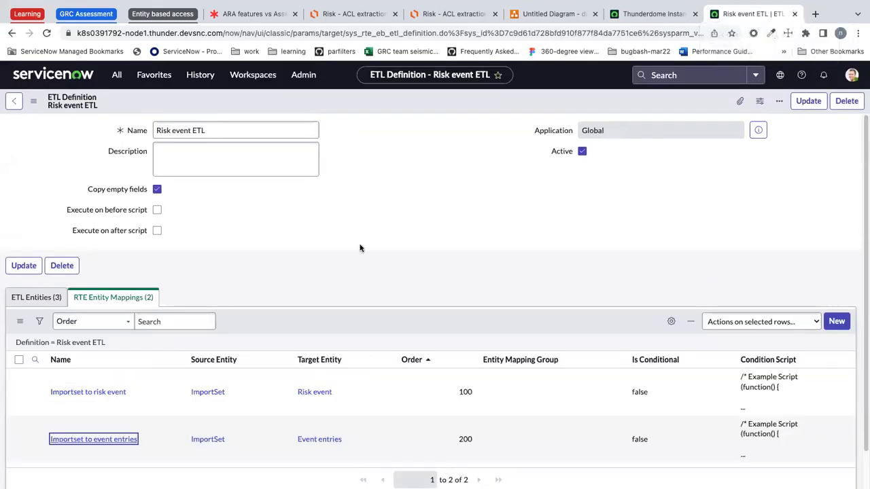